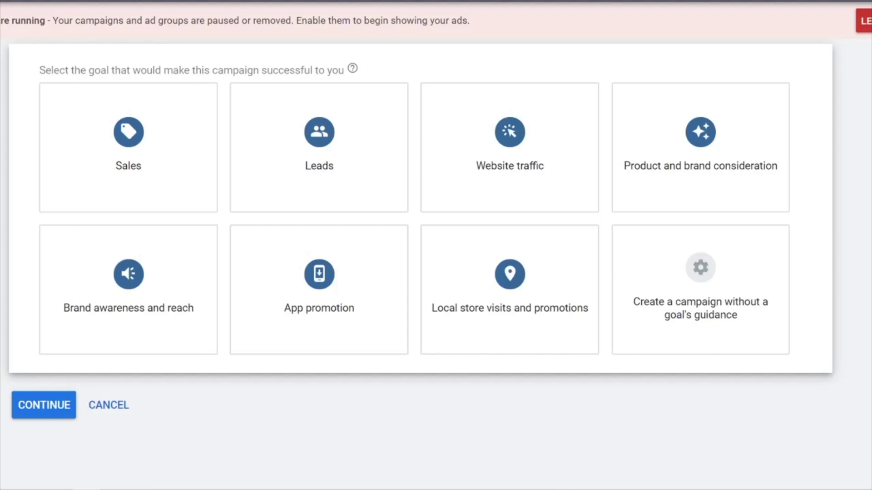
- Start a new campaign without a goal's guidance
{"action": "left_click", "coordinate": [684, 290]}
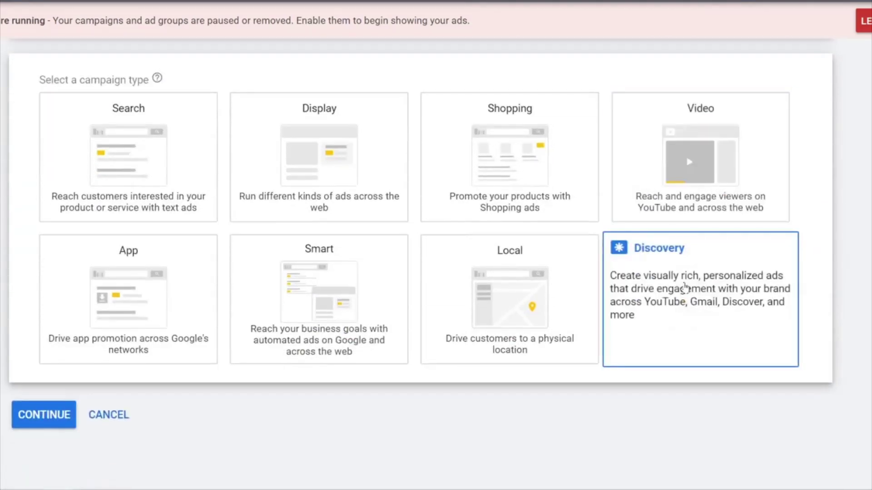
- Pick the Video campaign type with the Custom video campaign subtype and continue to settings
{"action": "left_click", "coordinate": [705, 163]}
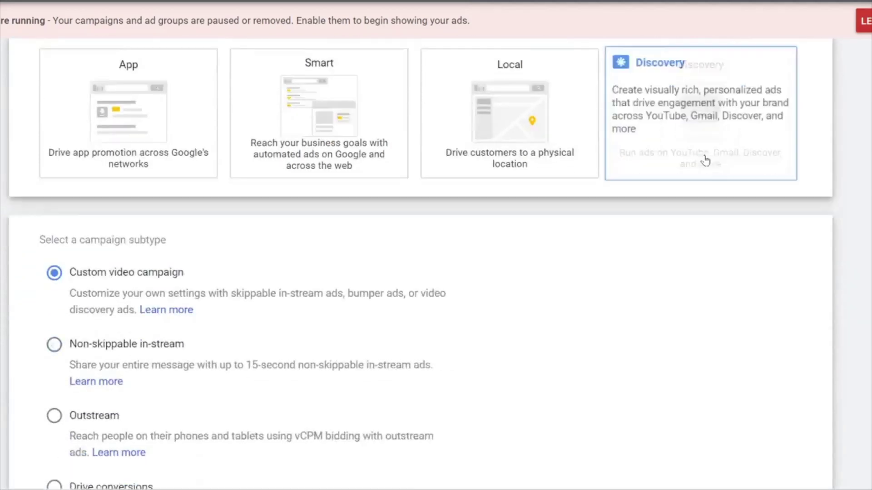
{"action": "scroll", "coordinate": [388, 161], "scroll_direction": "down", "scroll_amount": 5}
{"action": "scroll", "coordinate": [389, 161], "scroll_direction": "up", "scroll_amount": 2}
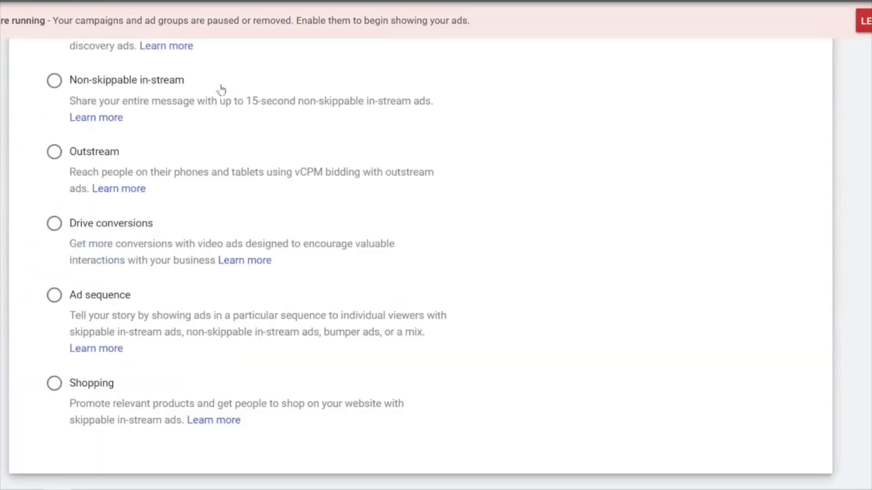
{"action": "scroll", "coordinate": [117, 208], "scroll_direction": "up", "scroll_amount": 5}
{"action": "scroll", "coordinate": [189, 233], "scroll_direction": "down", "scroll_amount": 7}
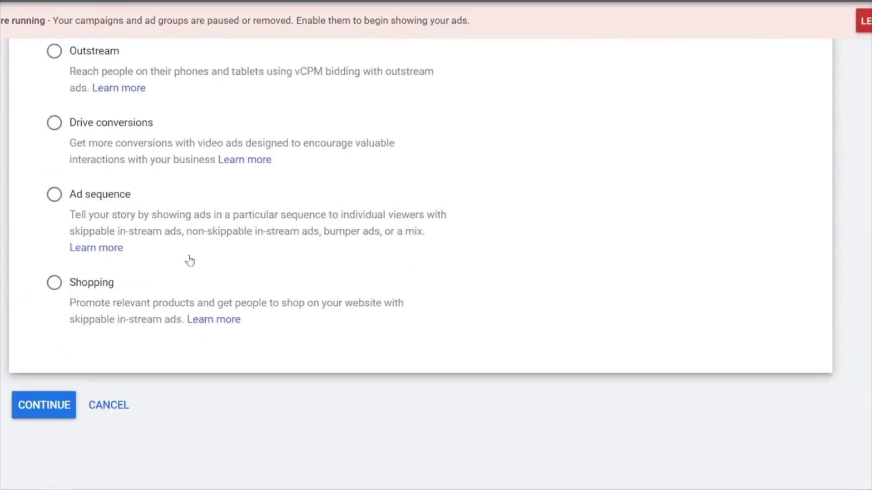
{"action": "left_click", "coordinate": [51, 411]}
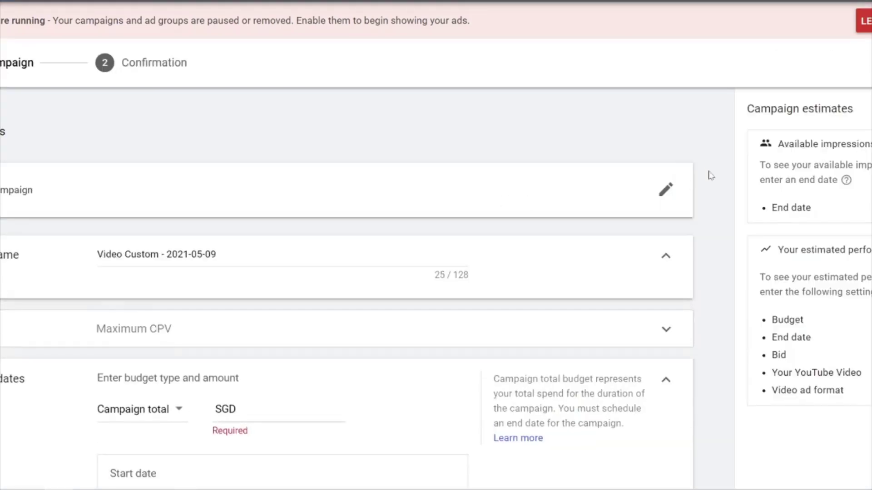
{"action": "scroll", "coordinate": [708, 175], "scroll_direction": "down", "scroll_amount": 8}
{"action": "scroll", "coordinate": [710, 176], "scroll_direction": "down", "scroll_amount": 9}
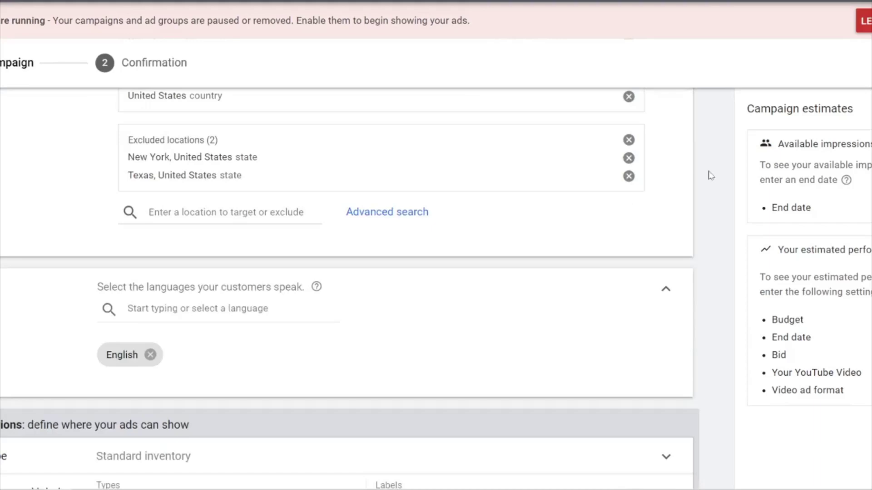
{"action": "scroll", "coordinate": [711, 176], "scroll_direction": "down", "scroll_amount": 5}
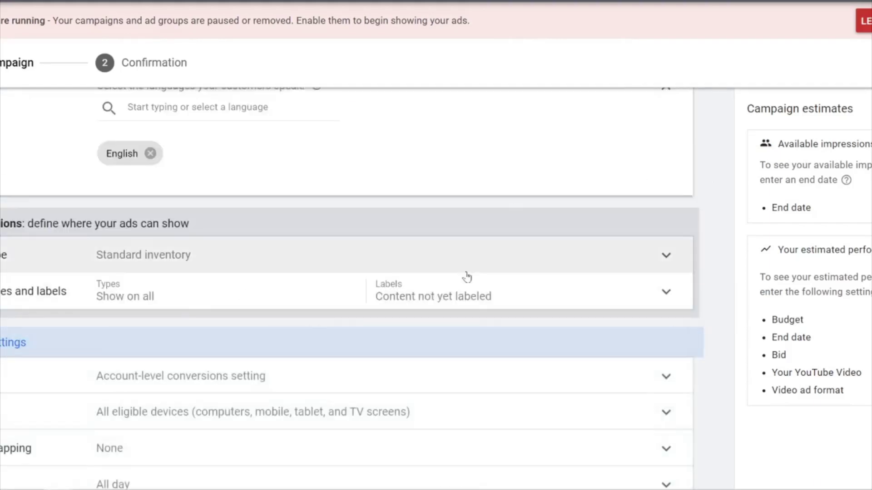
{"action": "scroll", "coordinate": [466, 277], "scroll_direction": "down", "scroll_amount": 5}
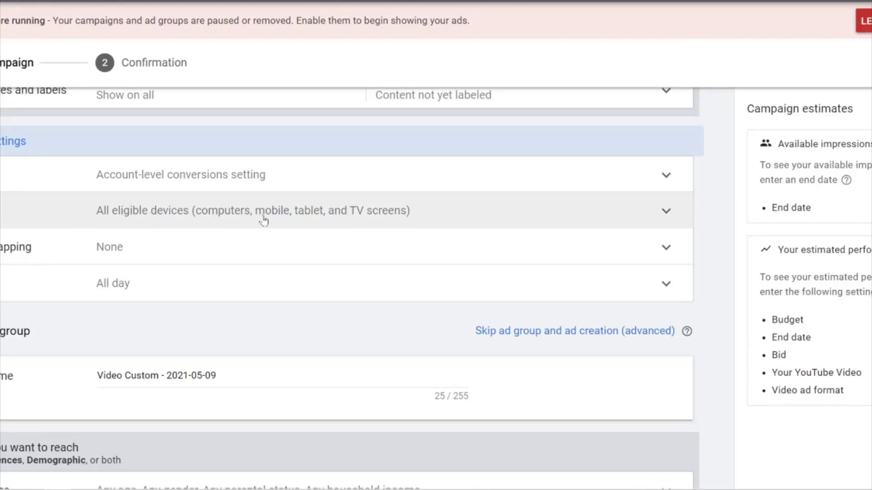
{"action": "left_click", "coordinate": [21, 143]}
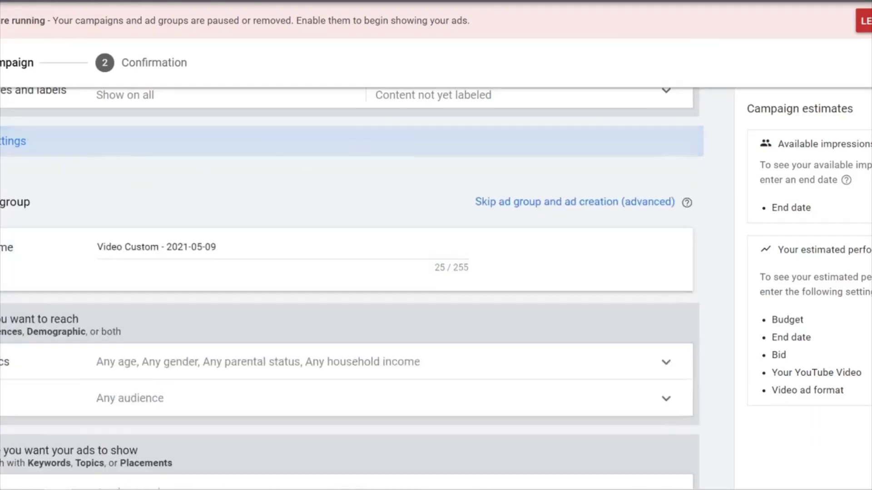
{"action": "scroll", "coordinate": [106, 147], "scroll_direction": "up", "scroll_amount": 5}
{"action": "scroll", "coordinate": [68, 177], "scroll_direction": "down", "scroll_amount": 5}
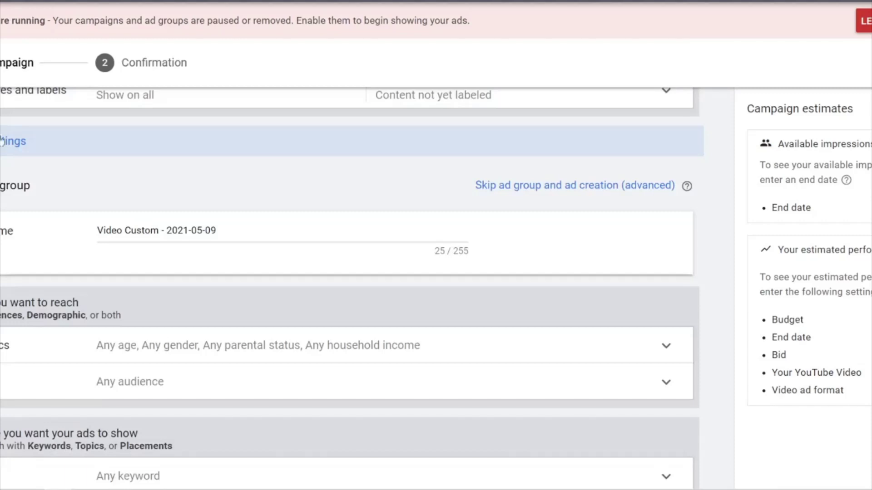
{"action": "scroll", "coordinate": [13, 141], "scroll_direction": "up", "scroll_amount": 5}
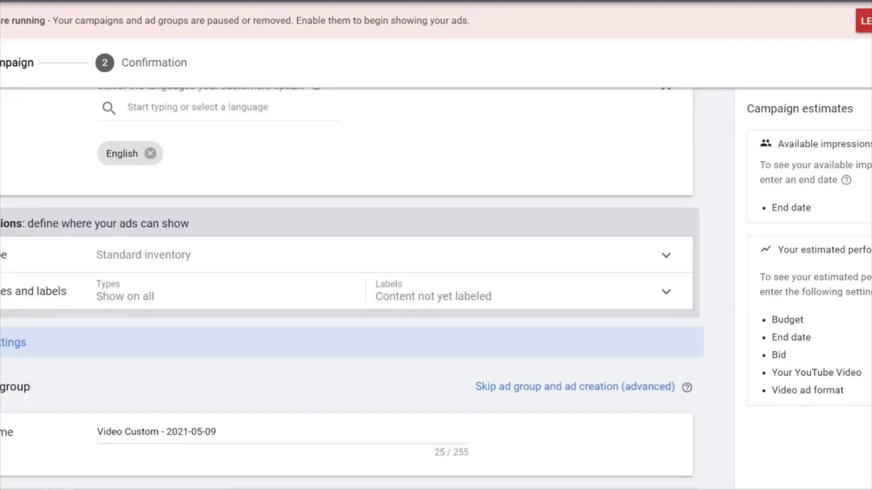
{"action": "scroll", "coordinate": [350, 281], "scroll_direction": "down", "scroll_amount": 5}
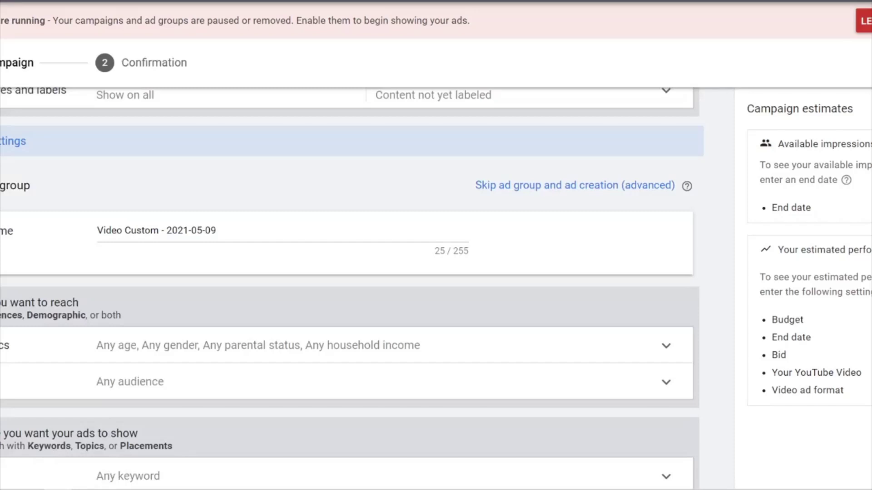
{"action": "left_click", "coordinate": [14, 141]}
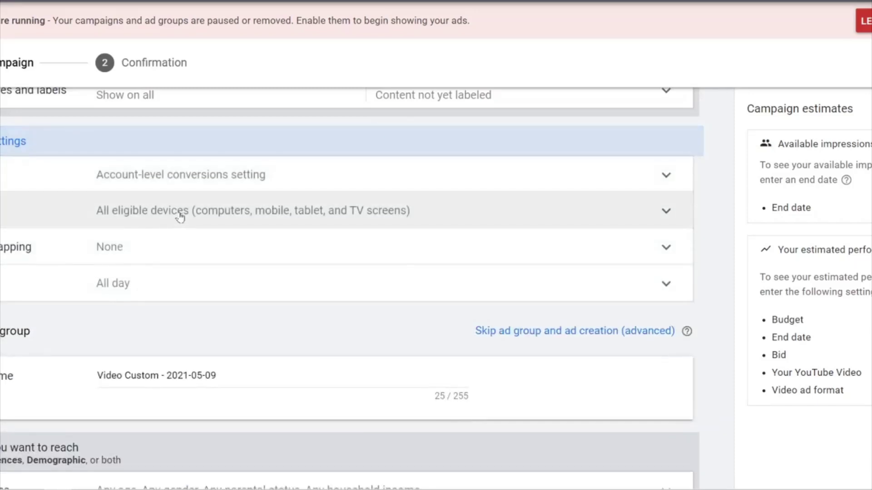
- Set specific device targeting, excluding TV screens and Tablets to keep computers and mobile phones
{"action": "left_click", "coordinate": [351, 217]}
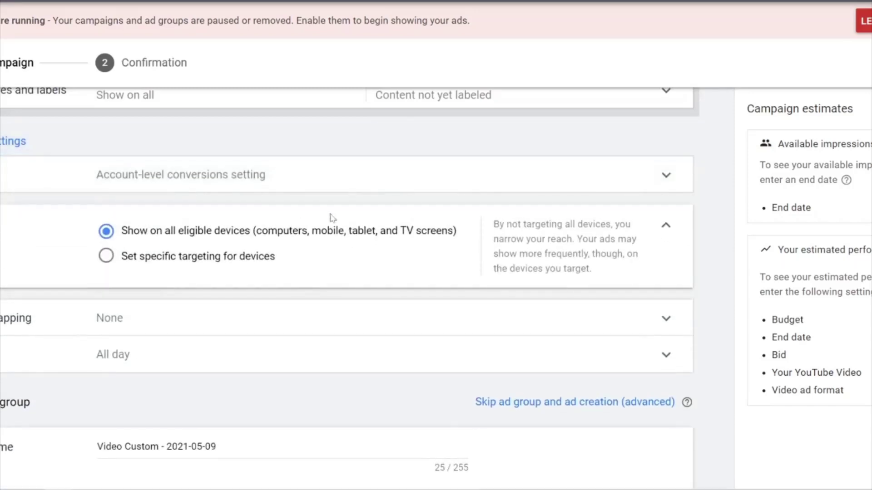
{"action": "left_click", "coordinate": [106, 257]}
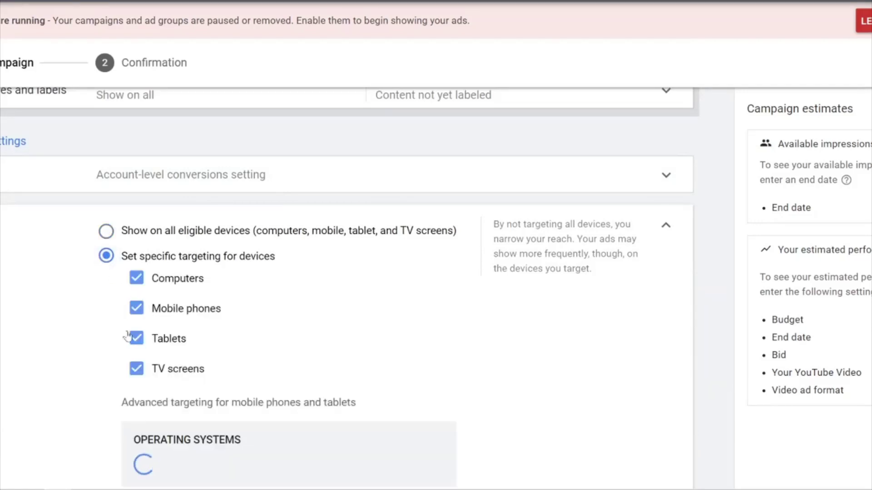
{"action": "left_click", "coordinate": [138, 373]}
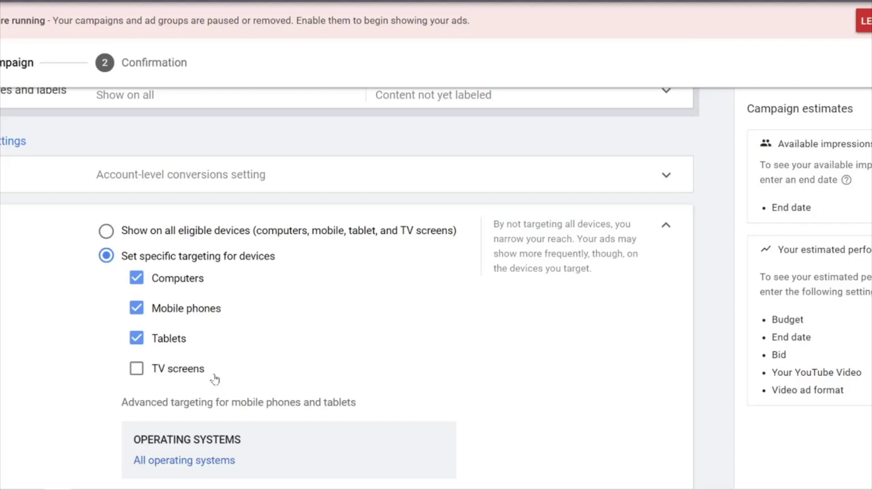
{"action": "left_click", "coordinate": [136, 339]}
- Add Tablets back to the targeted devices and expand the Frequency capping section
{"action": "left_click", "coordinate": [140, 343]}
{"action": "scroll", "coordinate": [253, 316], "scroll_direction": "down", "scroll_amount": 9}
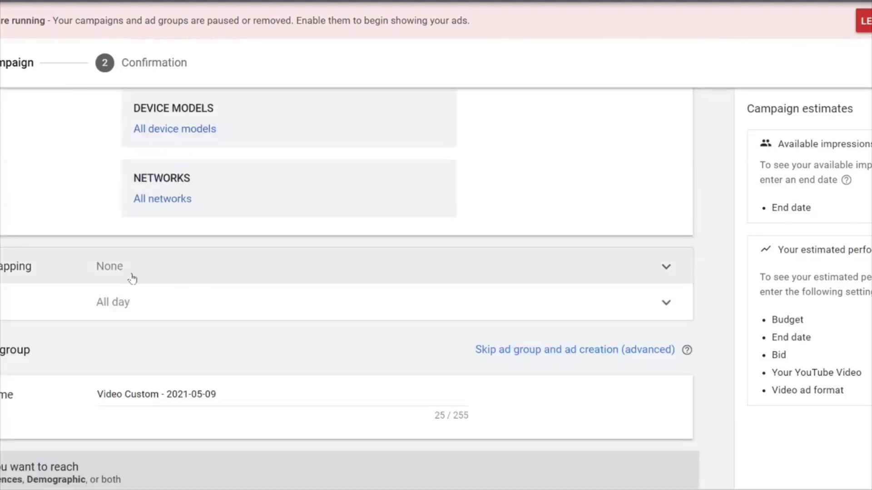
{"action": "left_click", "coordinate": [132, 276]}
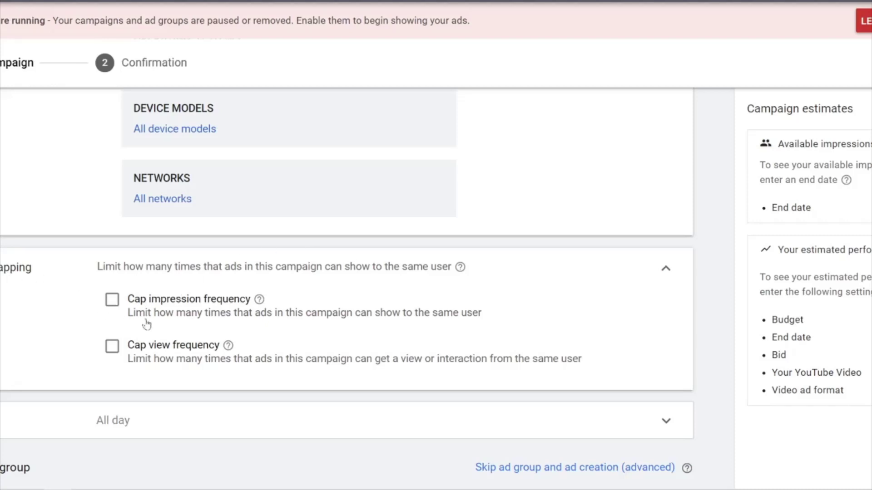
- Turn on impression frequency capping with a limit of 2 impressions per day
{"action": "left_click", "coordinate": [111, 301]}
{"action": "left_click", "coordinate": [231, 365]}
{"action": "type", "text": "2"}
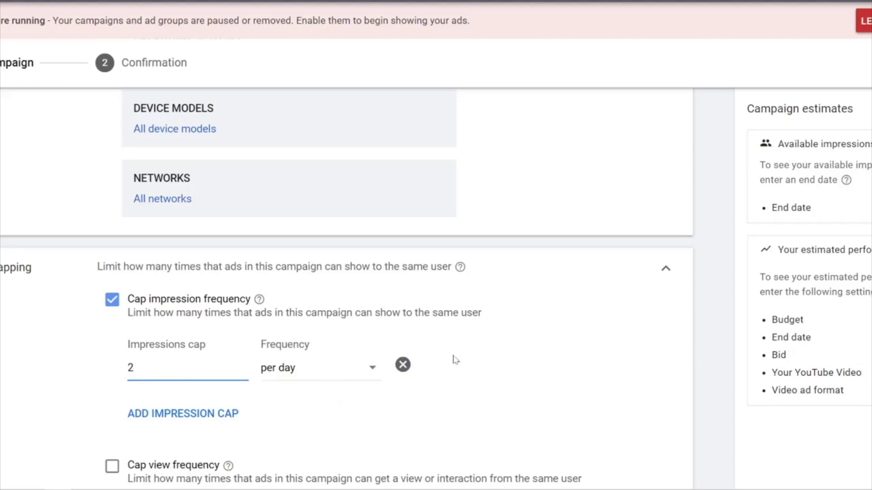
{"action": "scroll", "coordinate": [454, 358], "scroll_direction": "down", "scroll_amount": 2}
{"action": "scroll", "coordinate": [454, 357], "scroll_direction": "down", "scroll_amount": 4}
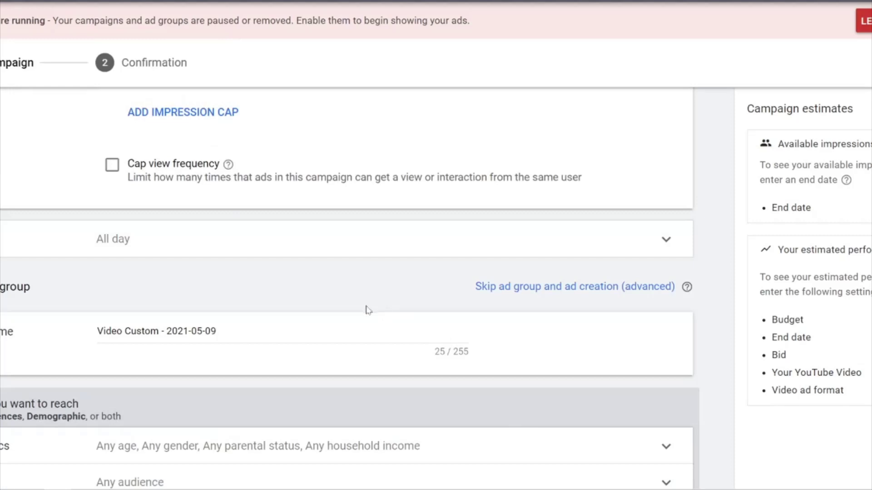
{"action": "scroll", "coordinate": [368, 309], "scroll_direction": "up", "scroll_amount": 4}
{"action": "scroll", "coordinate": [327, 245], "scroll_direction": "up", "scroll_amount": 8}
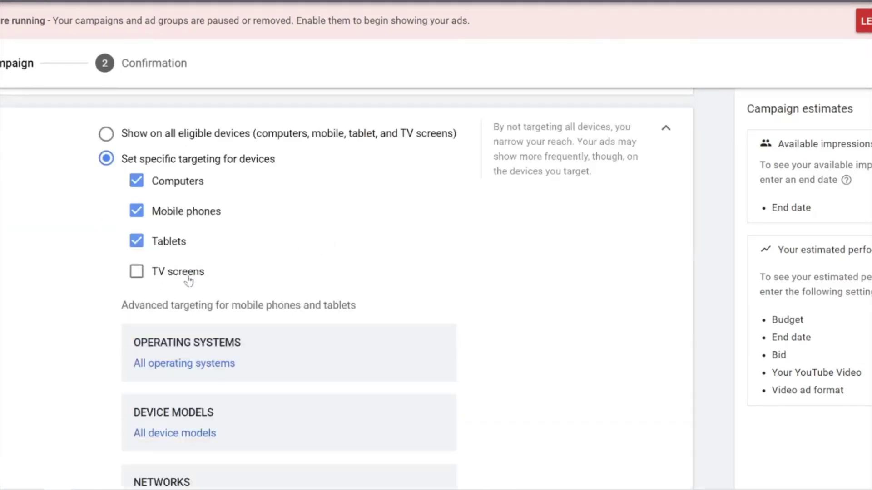
{"action": "scroll", "coordinate": [327, 278], "scroll_direction": "down", "scroll_amount": 8}
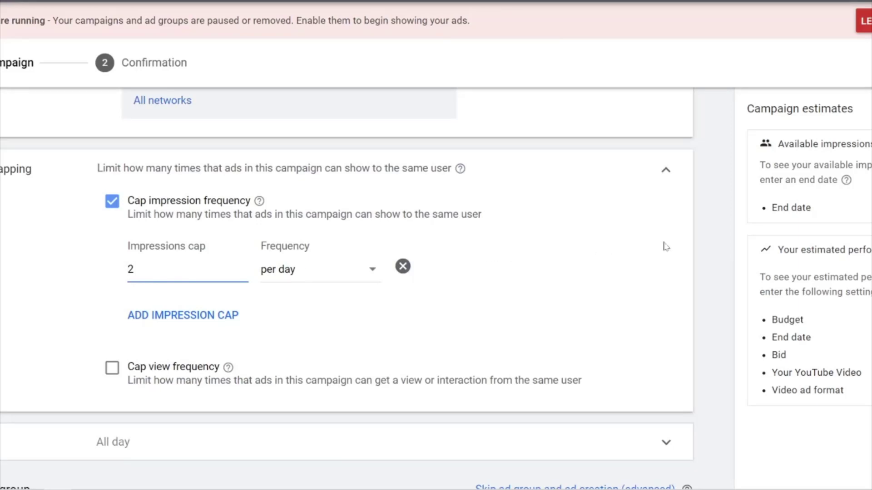
{"action": "scroll", "coordinate": [711, 245], "scroll_direction": "up", "scroll_amount": 6}
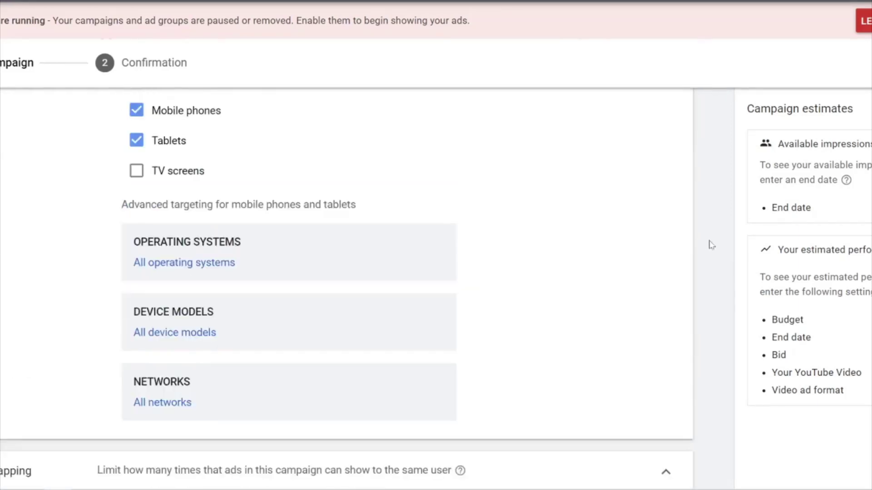
{"action": "scroll", "coordinate": [712, 245], "scroll_direction": "up", "scroll_amount": 4}
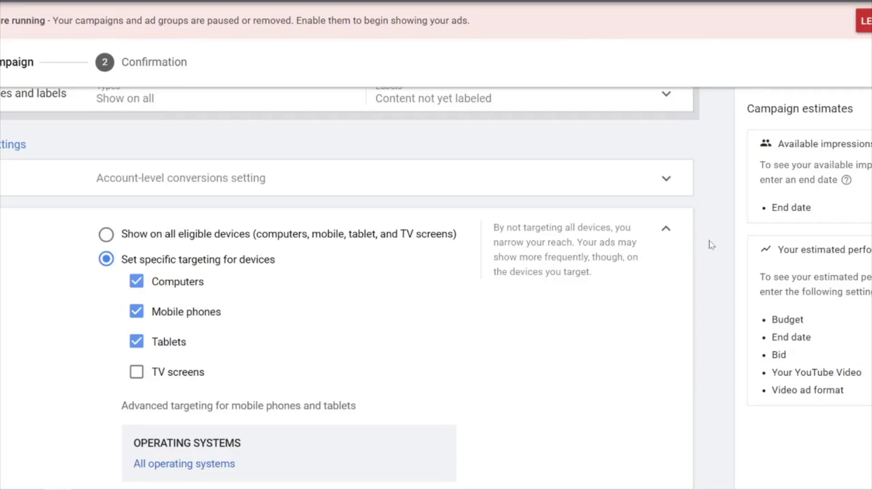